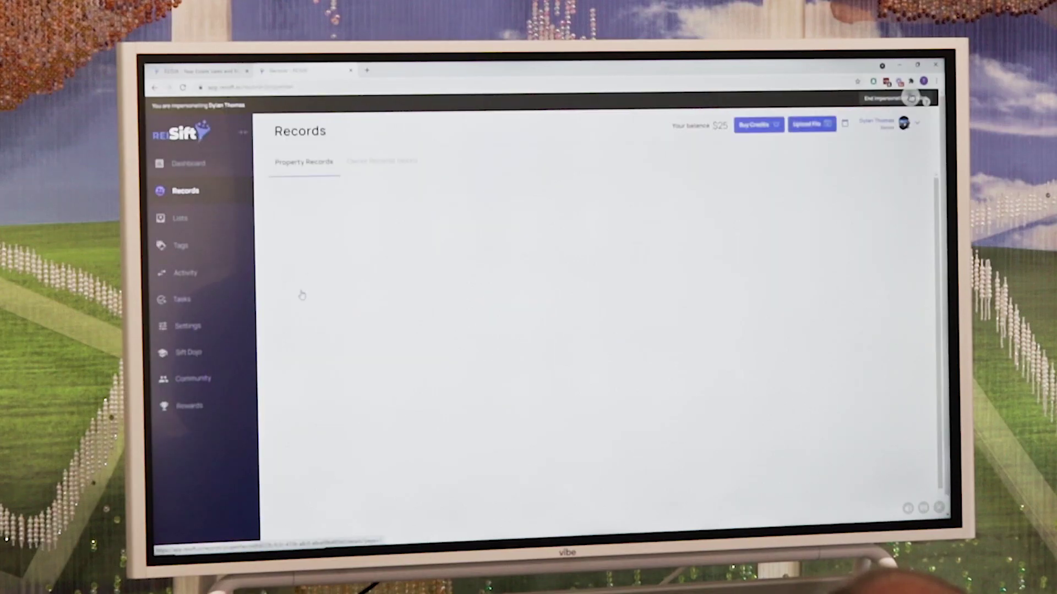
scroll(503, 258, down, 2)
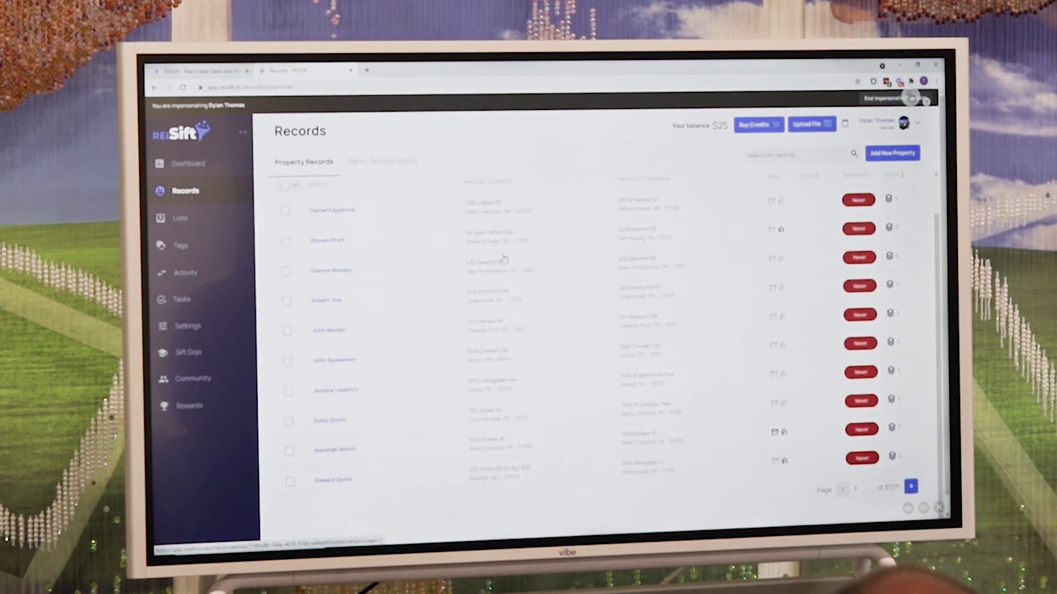
scroll(502, 259, up, 1)
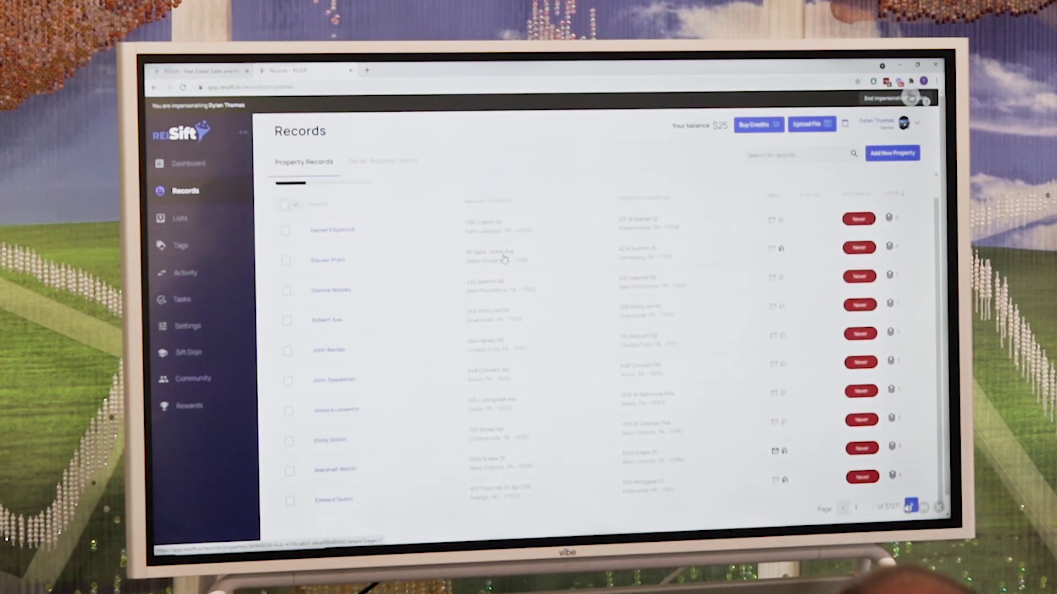